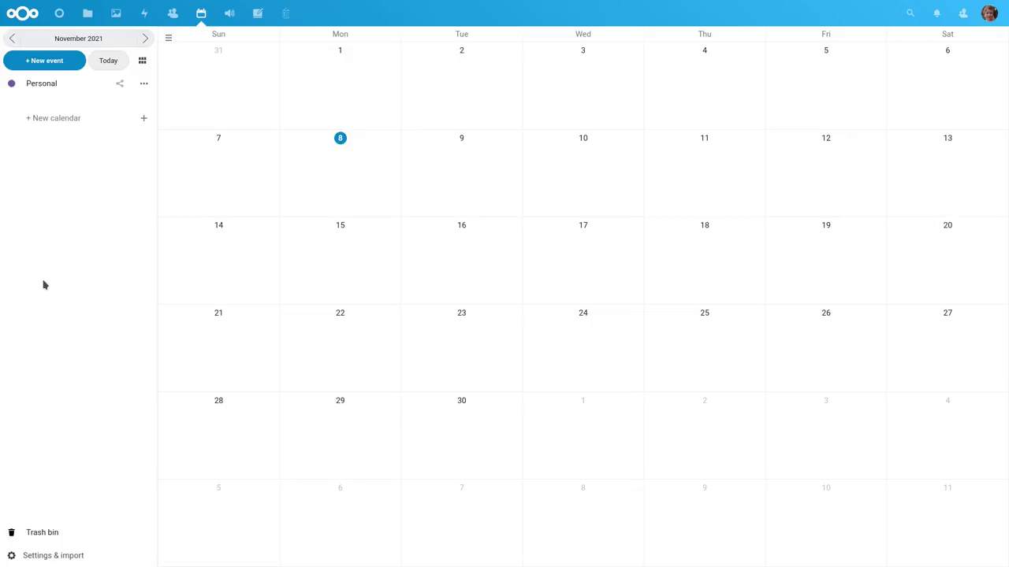
- Open Thunderbird's Holiday Calendars page from the Google search results and go to the countries listed under U
key(ctrl+Tab)
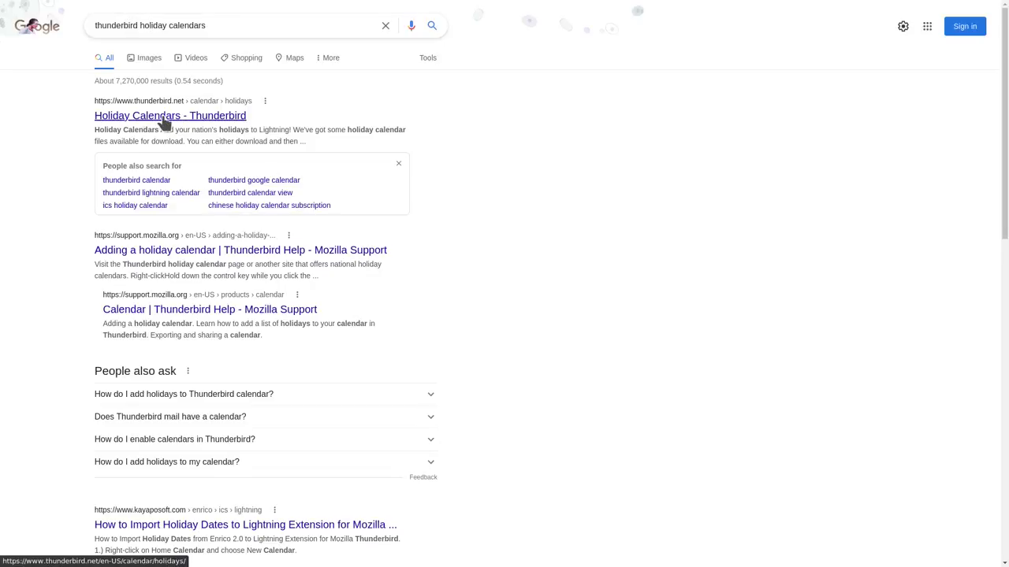
click(226, 125)
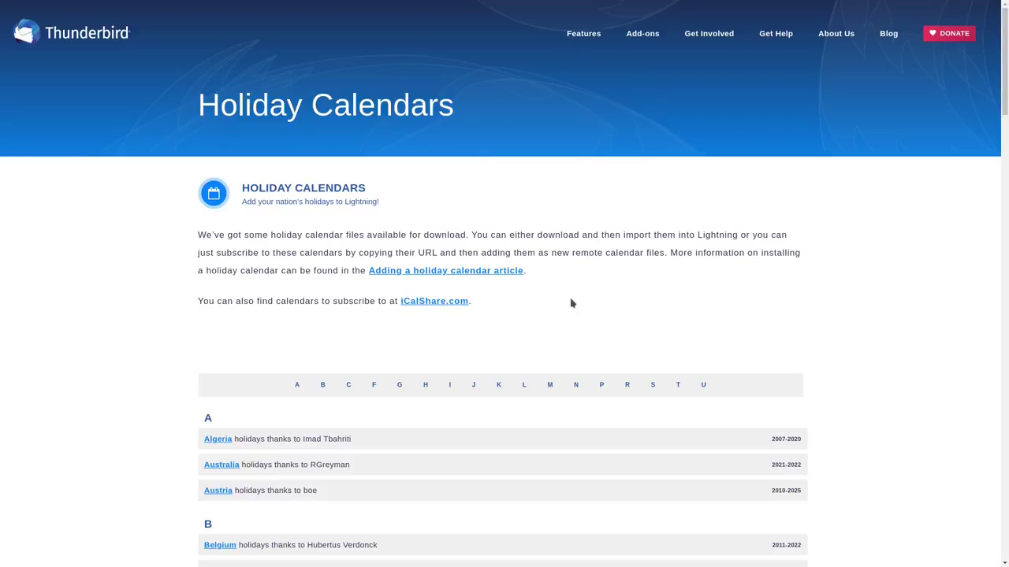
click(703, 385)
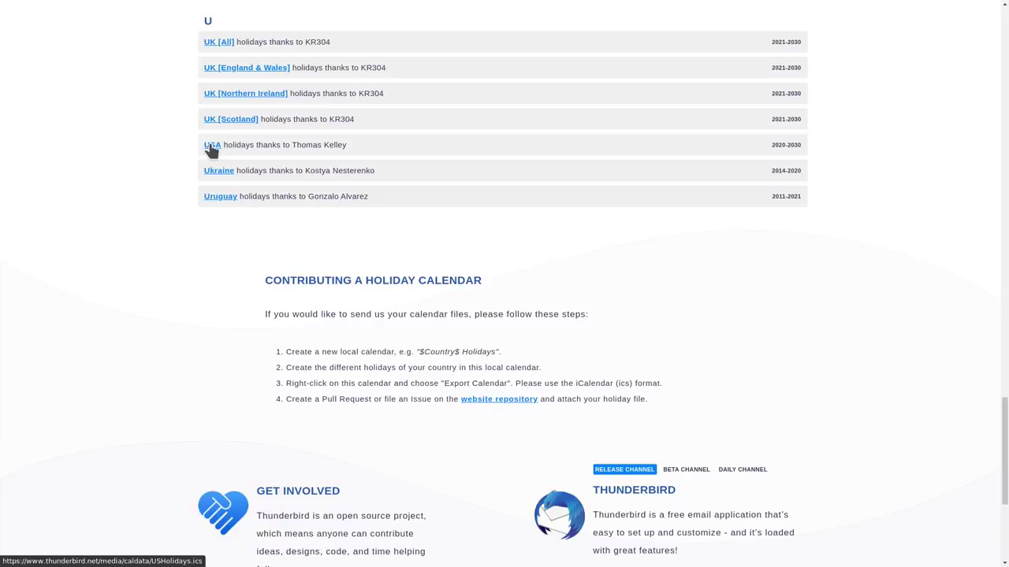
- Switch to the terminal, open USHolidays.ics with less, and read through the holiday list and first event entries
key(alt+Tab)
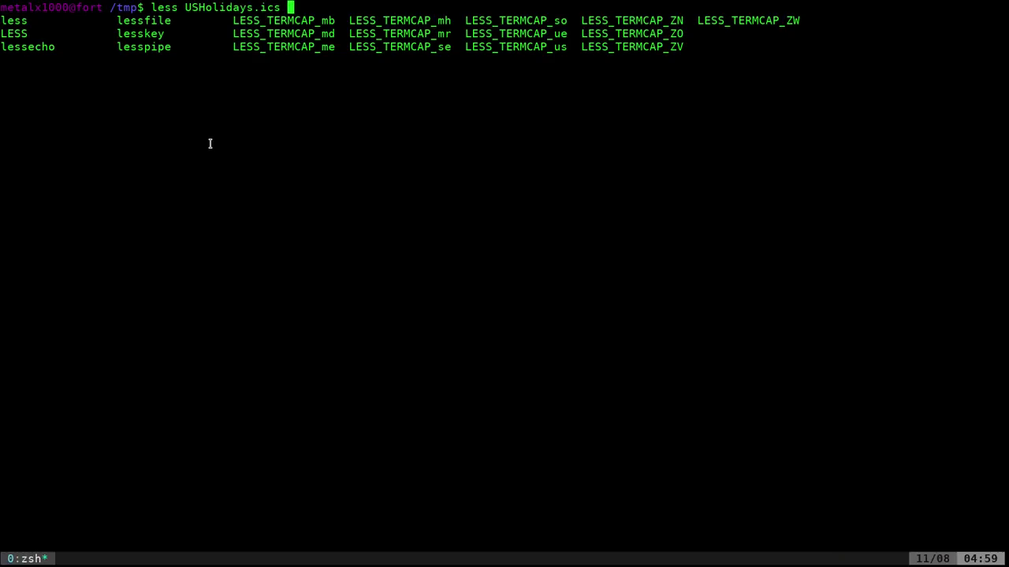
key(Return)
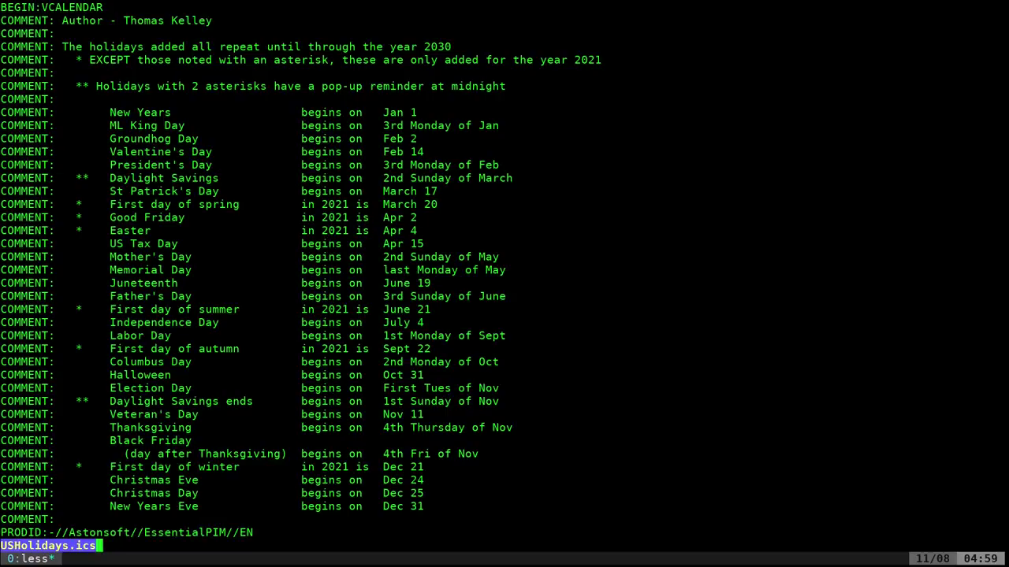
key(Down)
key(Down)
key(Down)
key(Down)
key(Down)
key(Down)
key(Down)
key(Down)
key(Down)
key(Down)
key(Down)
key(Down)
key(Down)
key(Down)
key(Down)
key(Down)
key(Down)
key(Down)
key(Down)
key(Down)
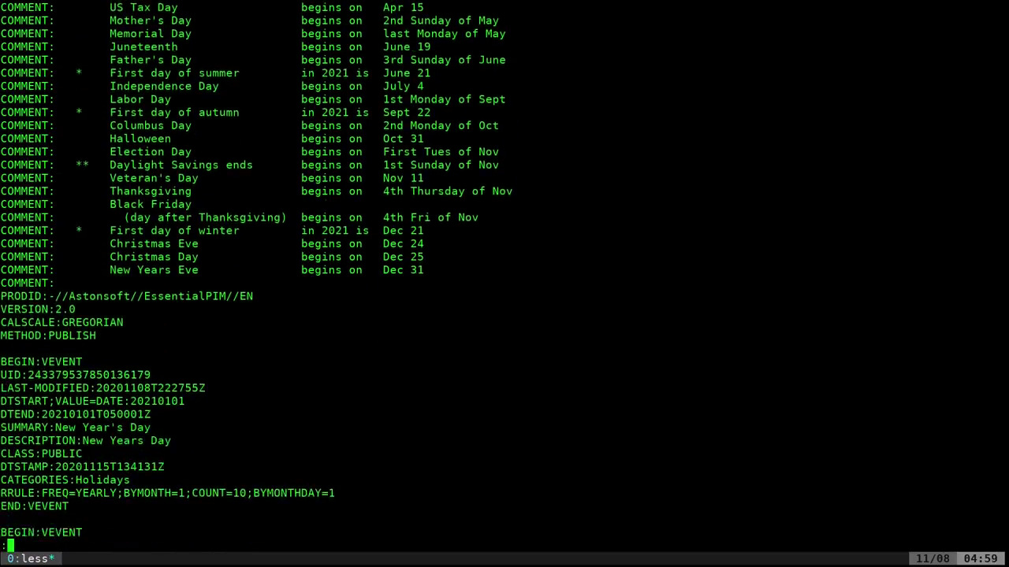
key(Down)
key(Down)
key(Down)
key(Down)
key(Down)
key(Down)
key(Down)
key(Down)
key(Down)
key(Down)
key(Down)
key(Down)
key(Down)
key(Down)
key(Down)
key(Down)
key(Down)
key(Down)
key(Down)
key(Down)
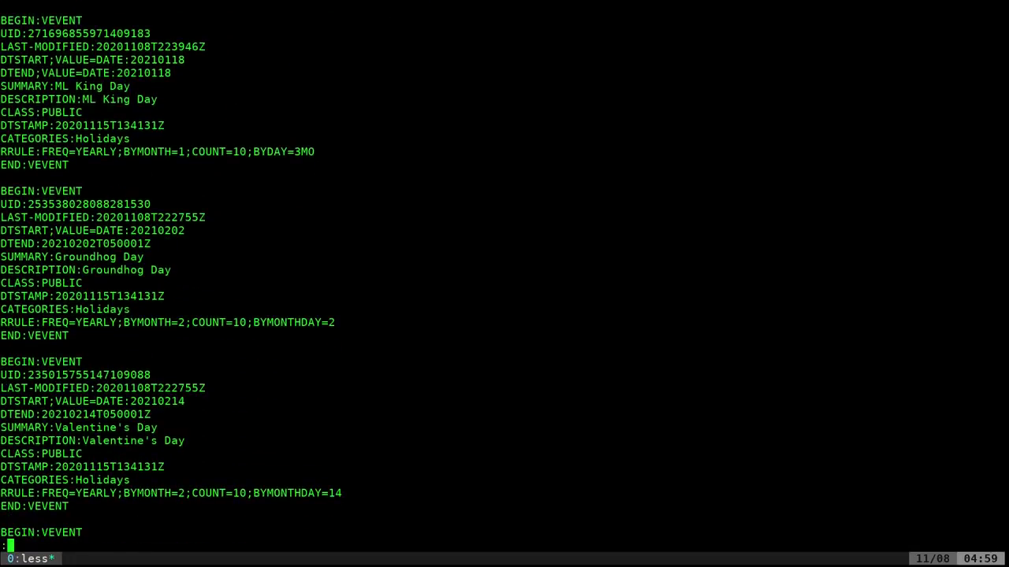
- Examine the Groundhog Day event entry's fields, from its UID and dates to its category and yearly recurrence rule
double_click(13, 191)
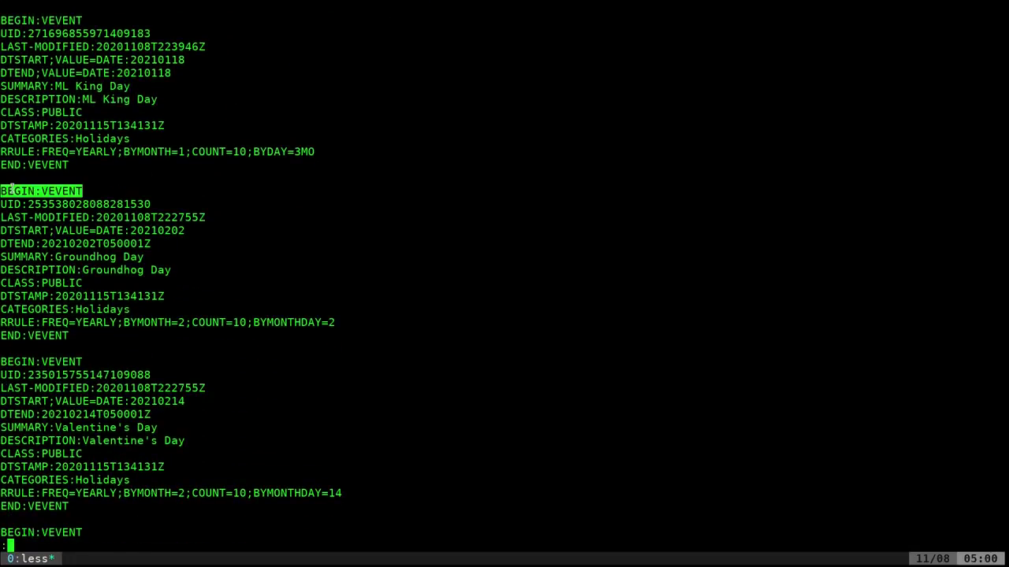
drag(41, 191, 153, 206)
drag(96, 216, 203, 218)
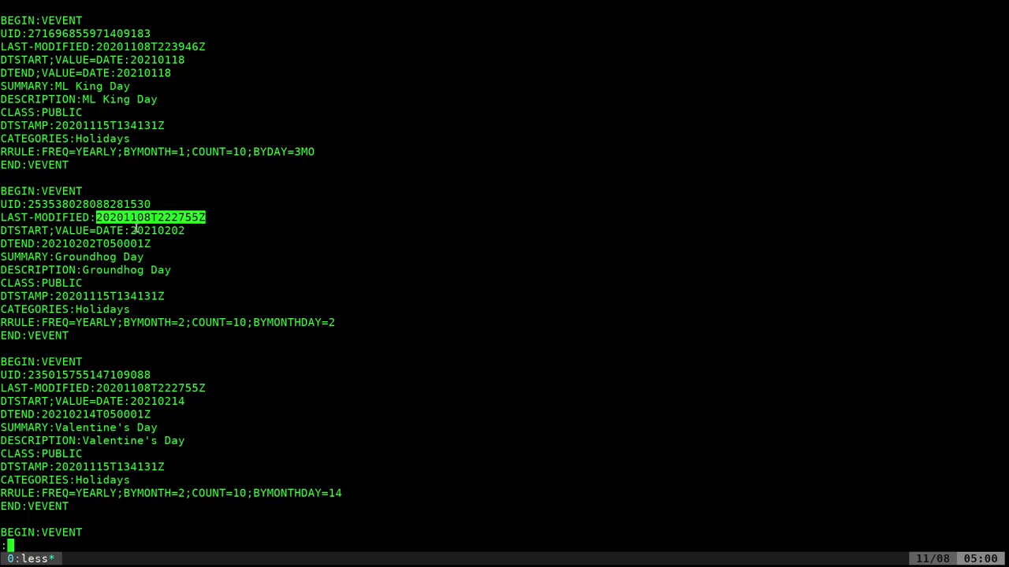
drag(131, 230, 186, 231)
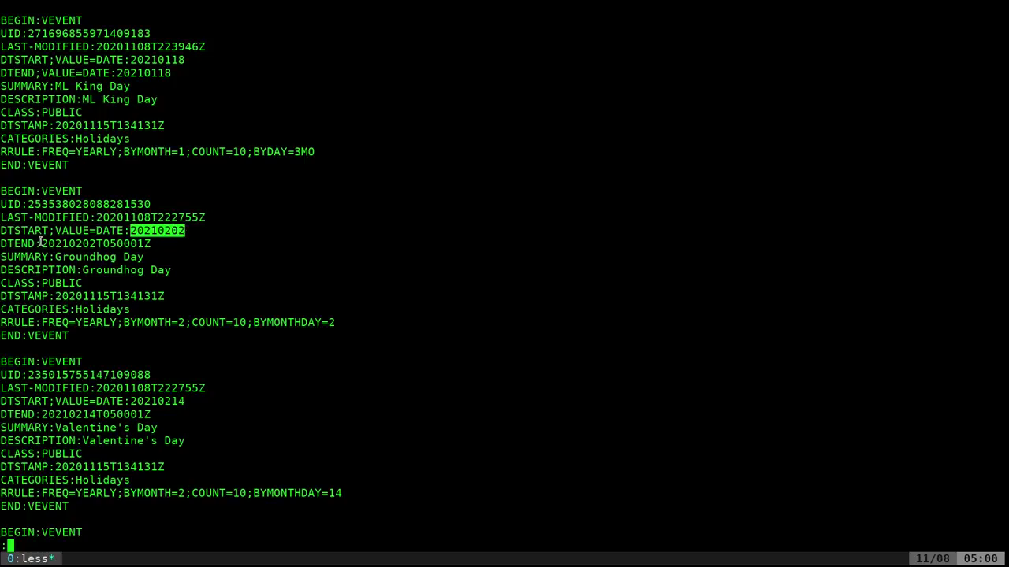
drag(41, 244, 150, 243)
drag(55, 255, 143, 251)
drag(89, 269, 171, 269)
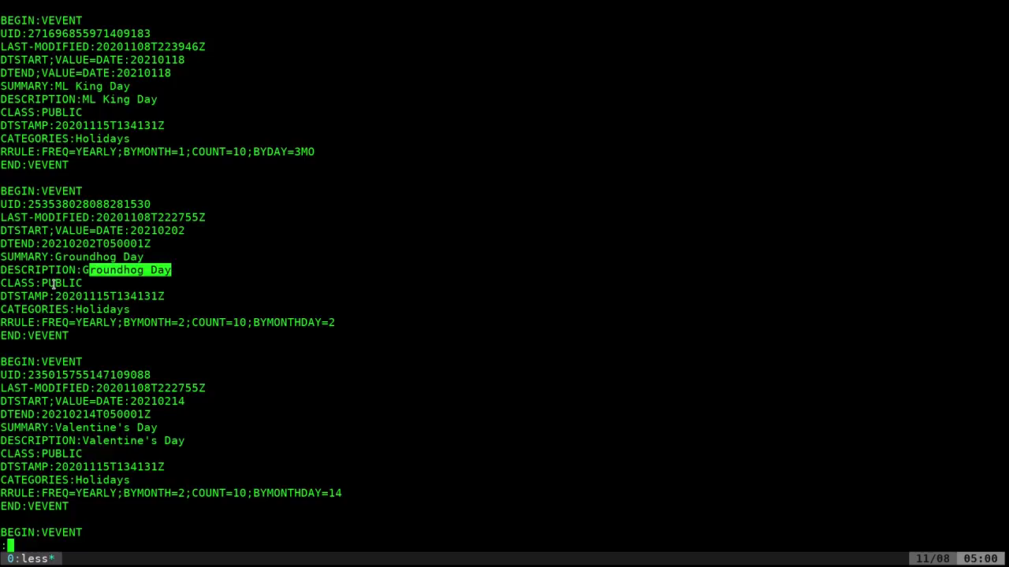
double_click(54, 284)
drag(55, 296, 167, 296)
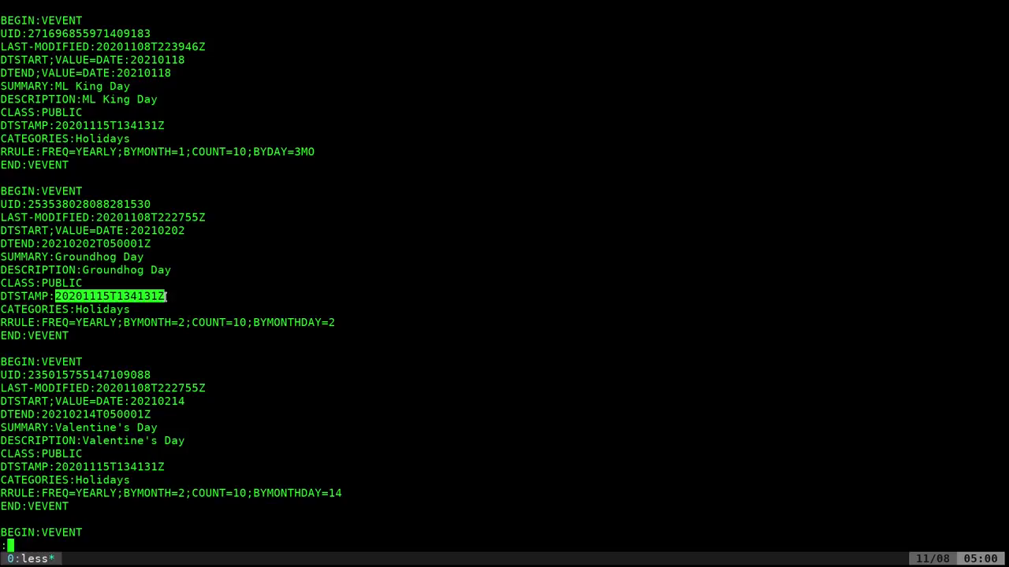
double_click(95, 309)
click(66, 329)
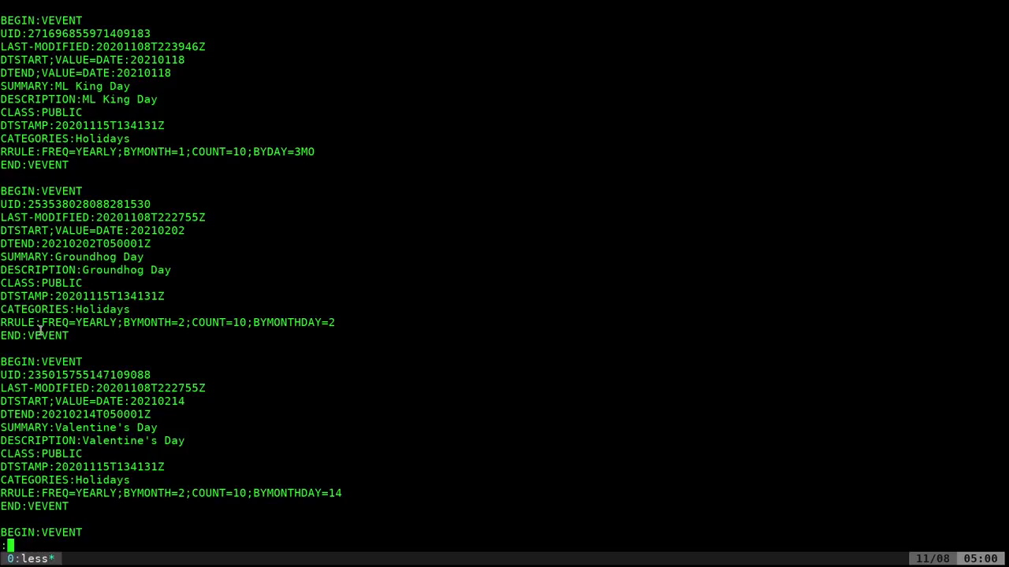
double_click(92, 324)
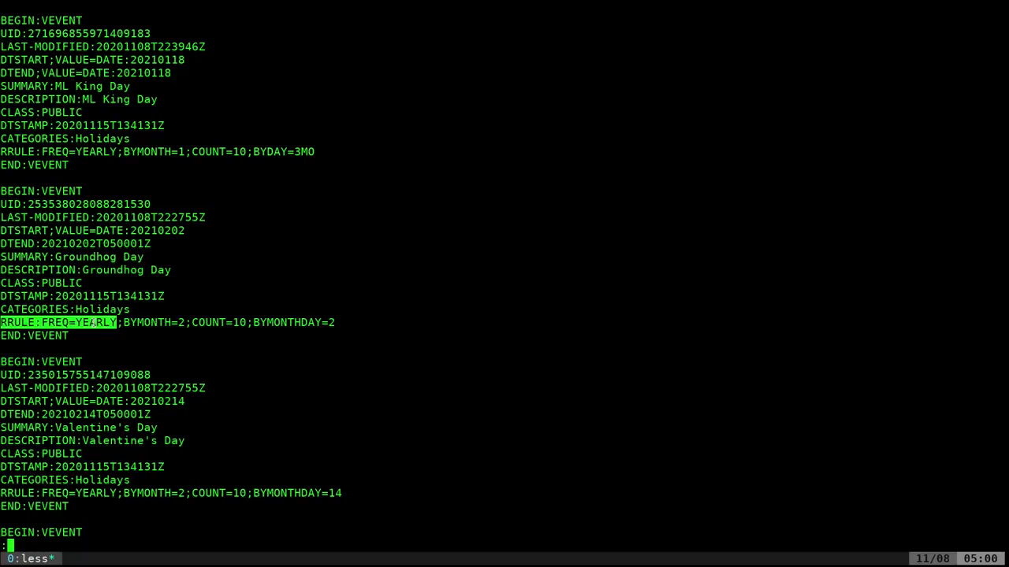
double_click(172, 322)
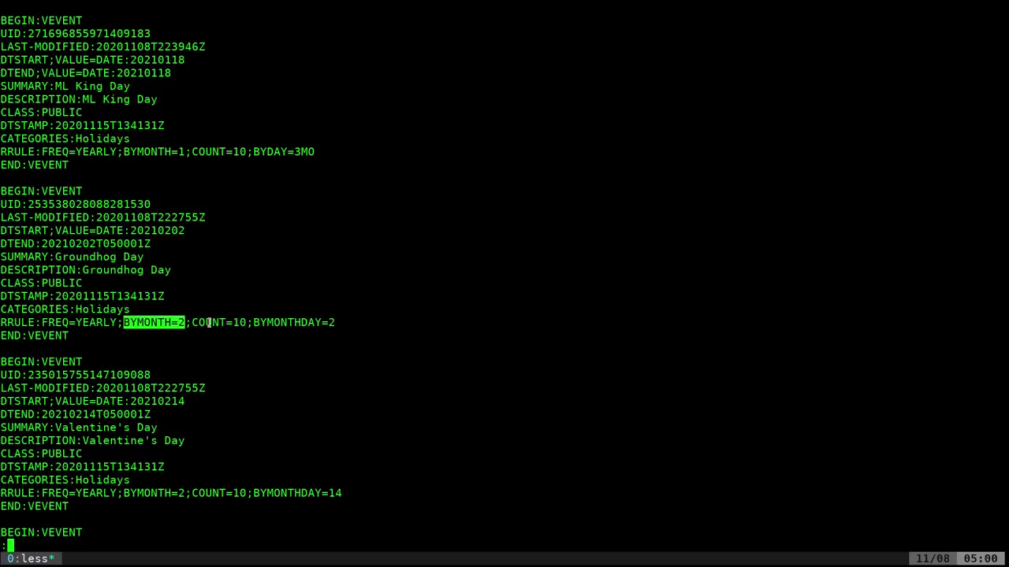
- Go to the end of the calendar file and examine the Christmas Day entry's summary, category and recurrence rule
scroll(208, 322, down, 18)
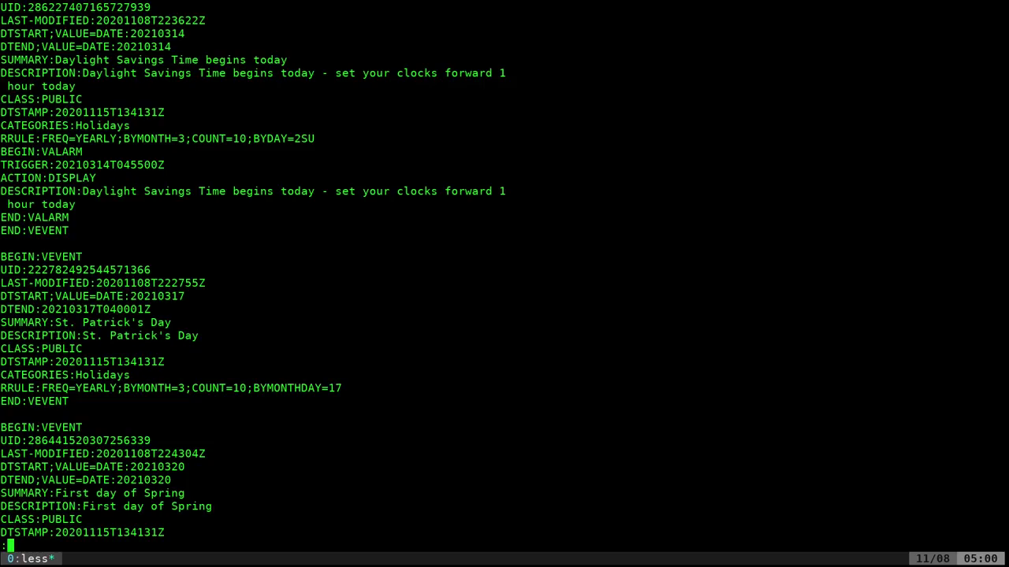
scroll(209, 322, down, 20)
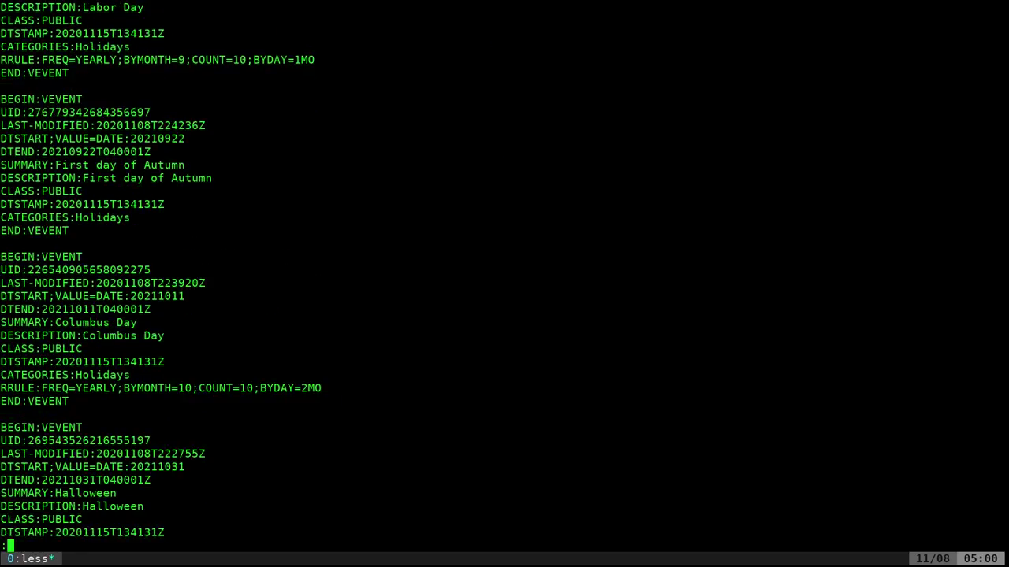
scroll(209, 322, down, 20)
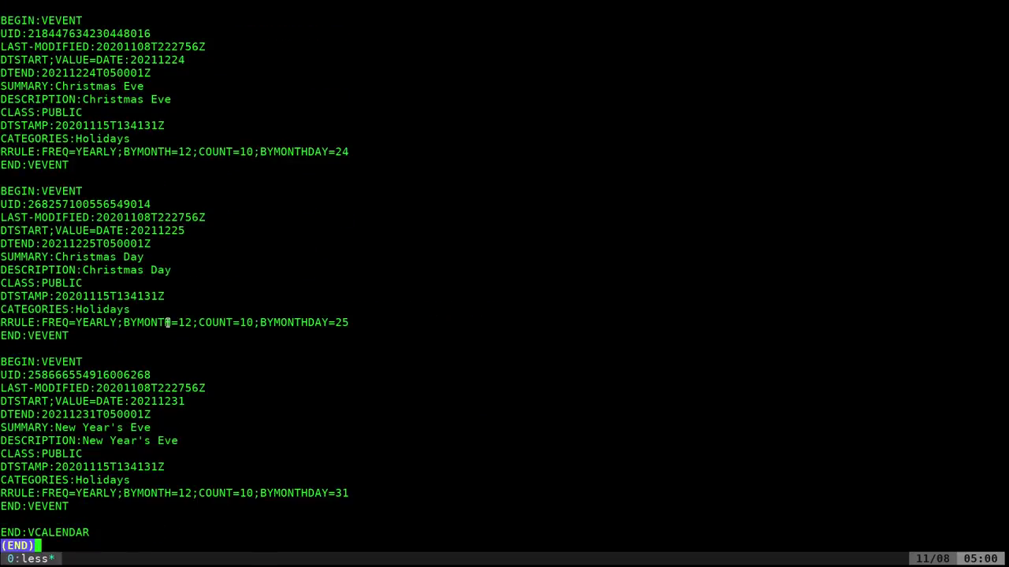
drag(60, 257, 148, 257)
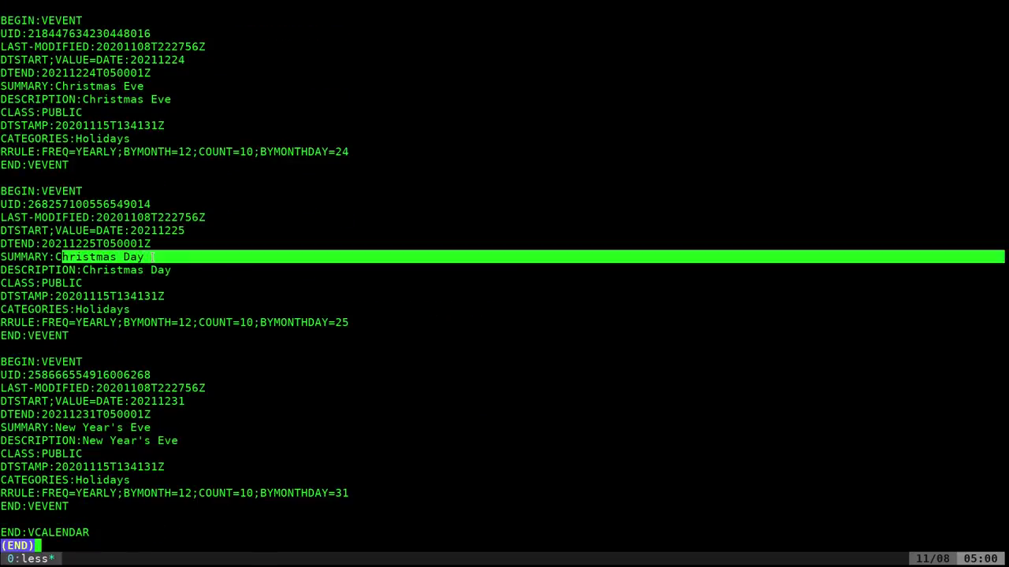
double_click(88, 309)
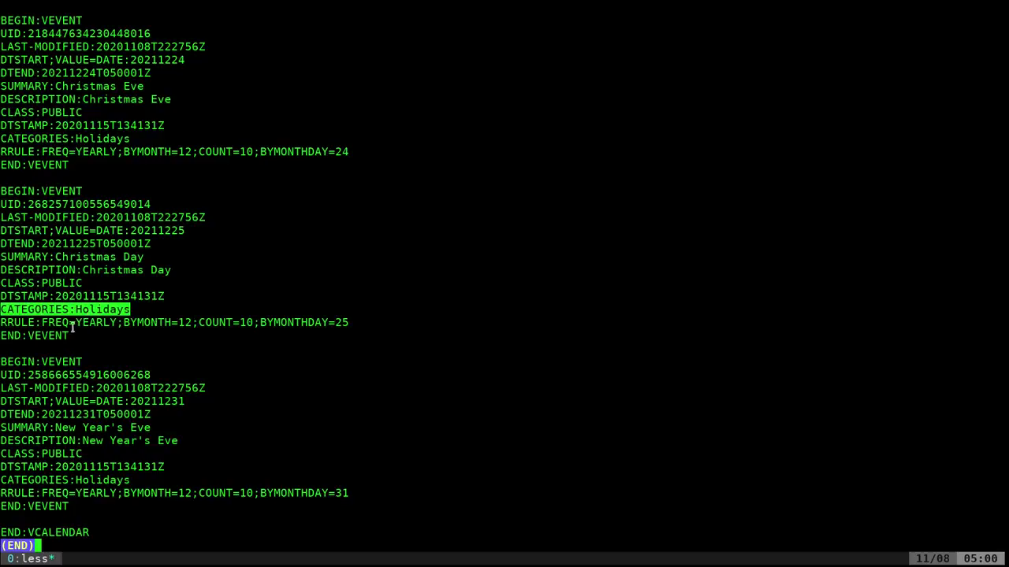
drag(75, 323, 193, 322)
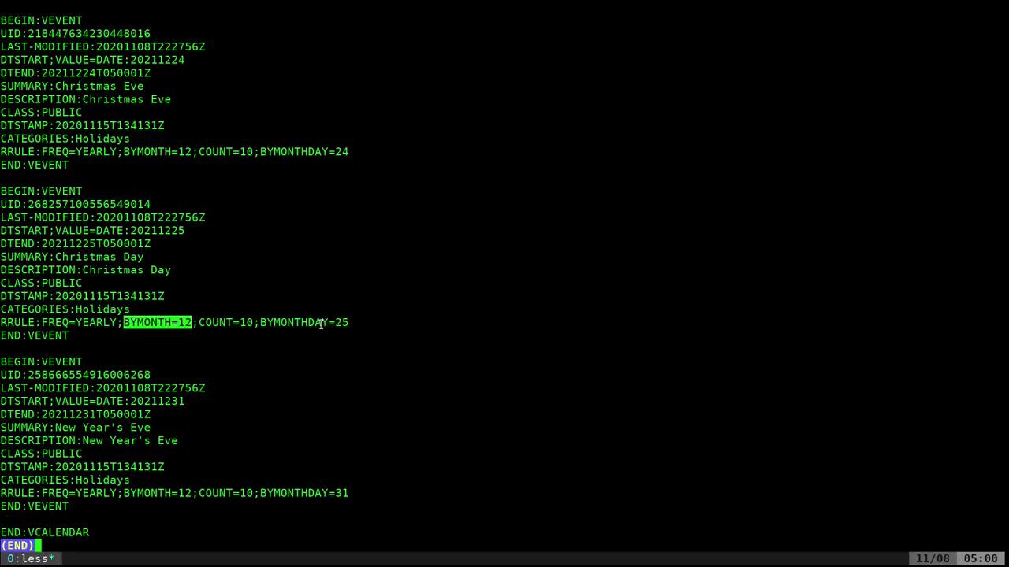
drag(327, 322, 349, 323)
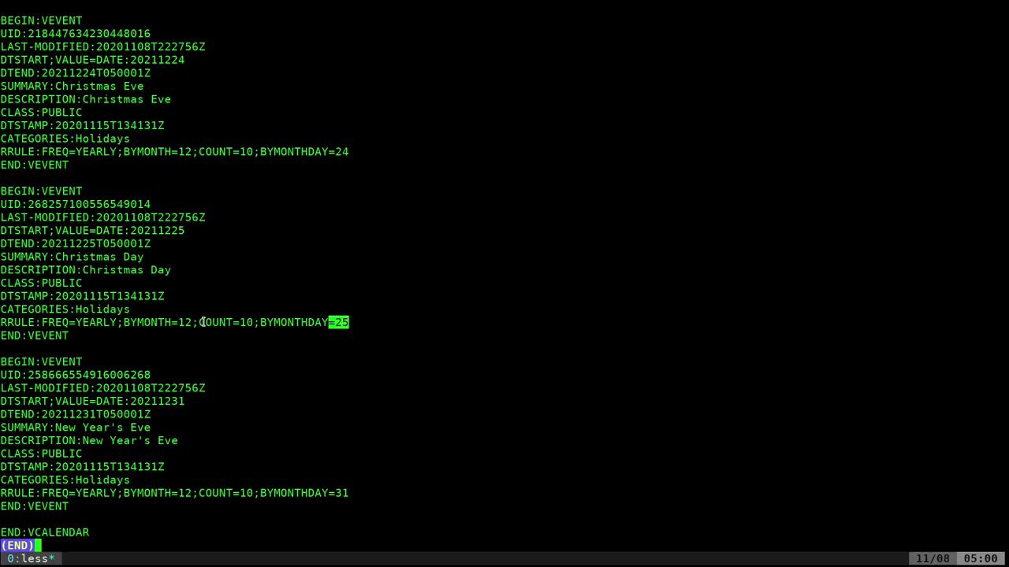
drag(199, 322, 253, 322)
click(290, 286)
- Switch back to the browser and copy the link address of the USA holiday calendar
key(super)
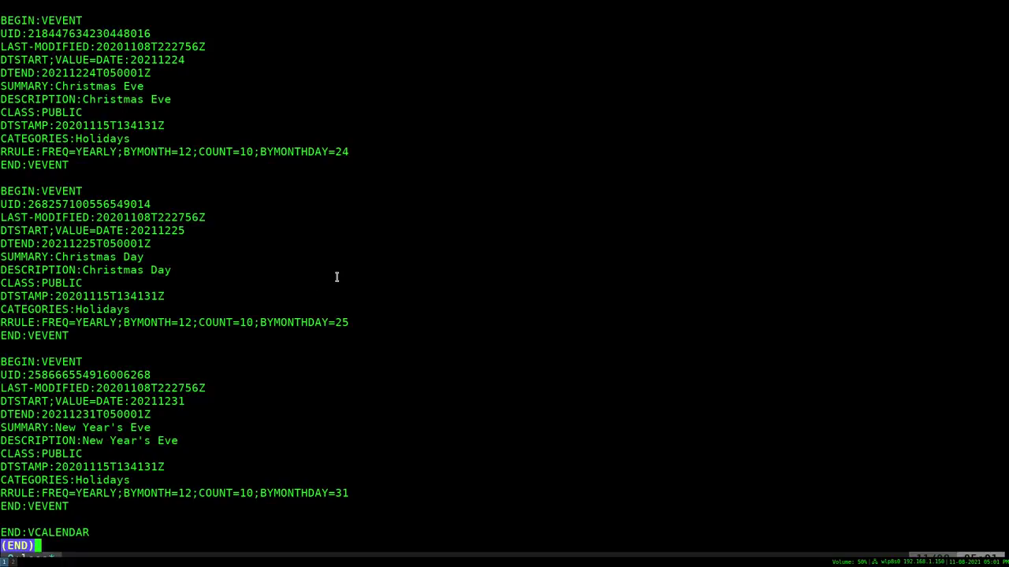
key(super+2)
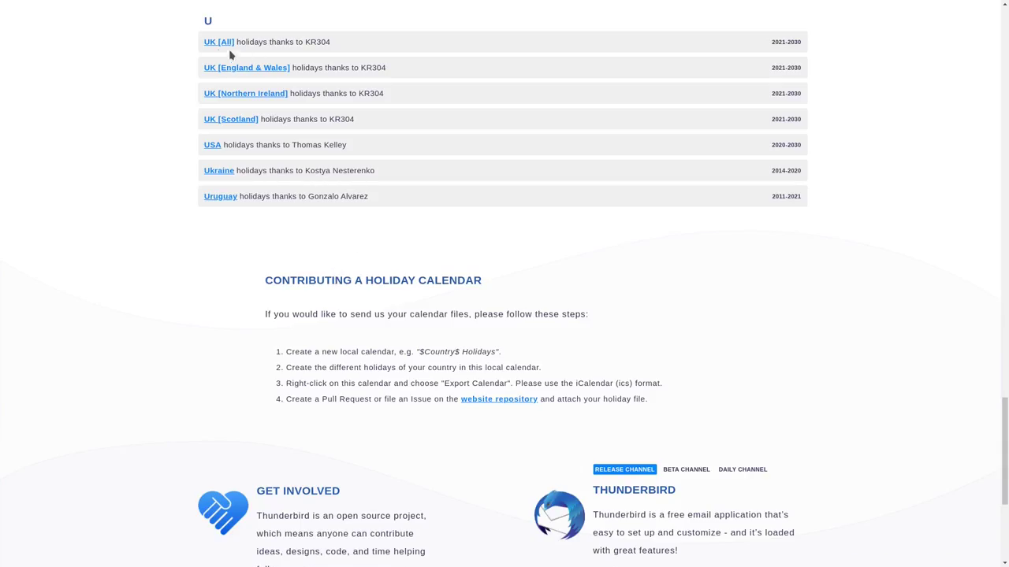
right_click(212, 148)
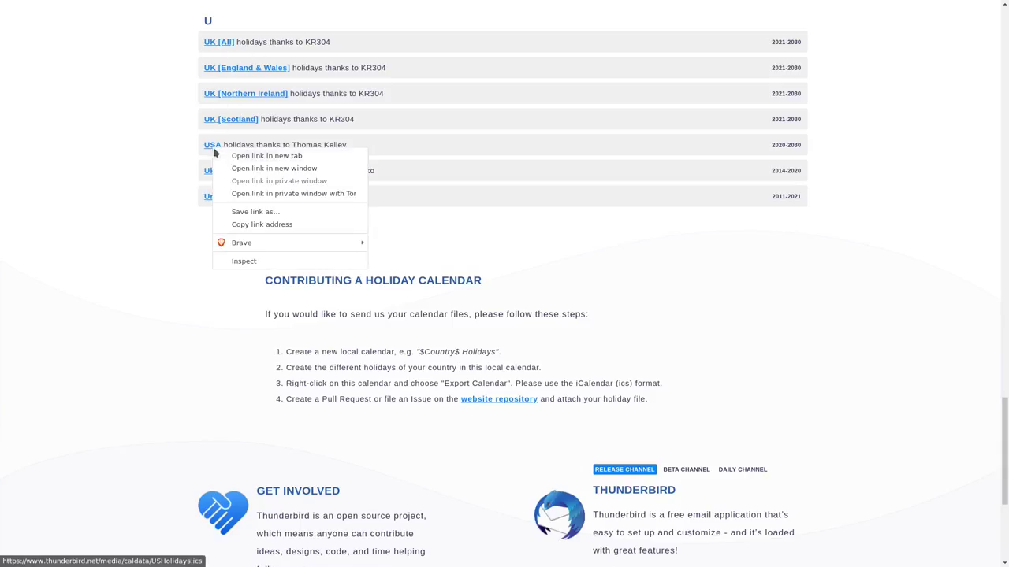
click(266, 225)
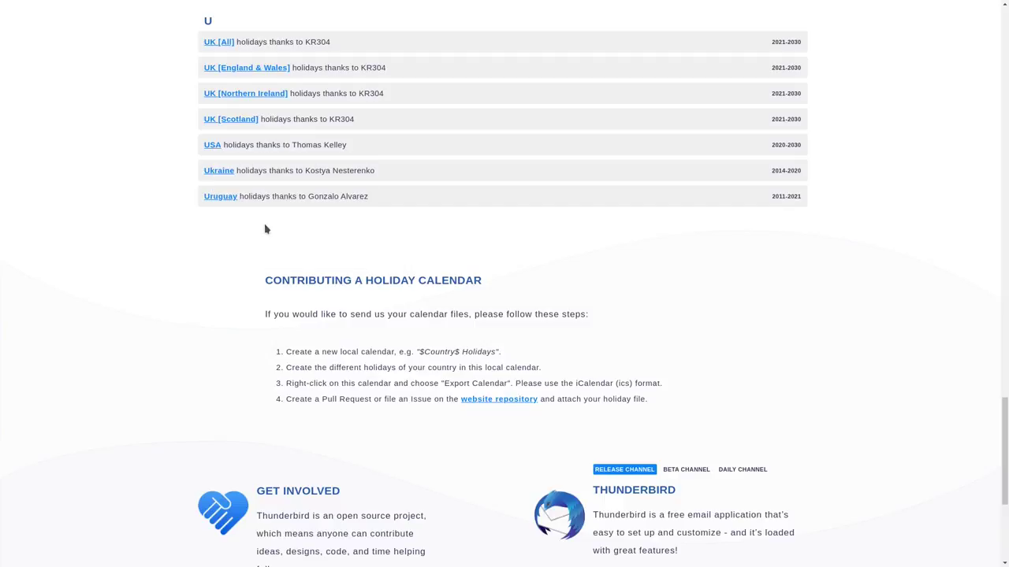
- Switch to Nextcloud Calendar and add a new read-only subscription from the copied USA holidays link
key(alt+Tab)
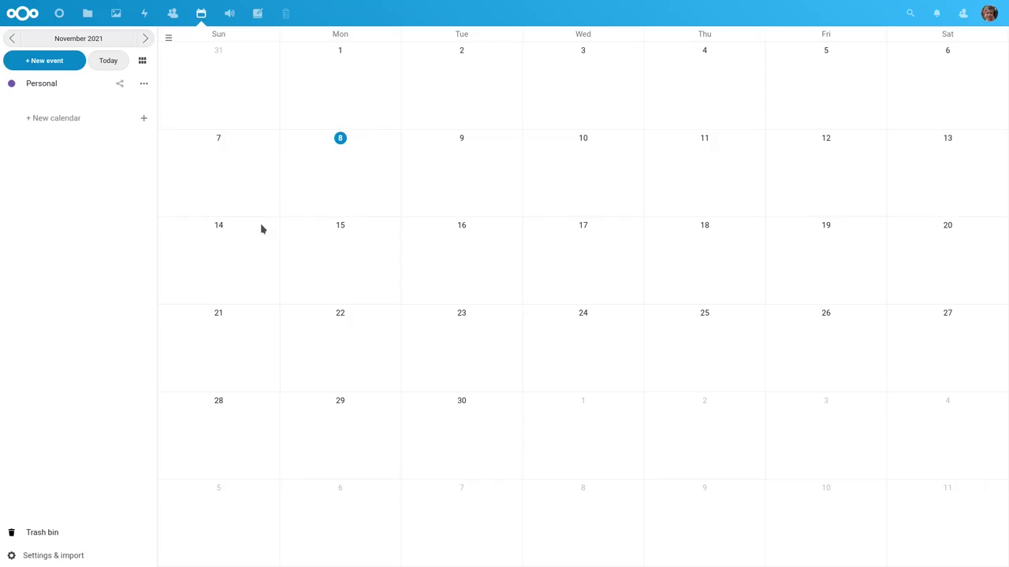
click(145, 123)
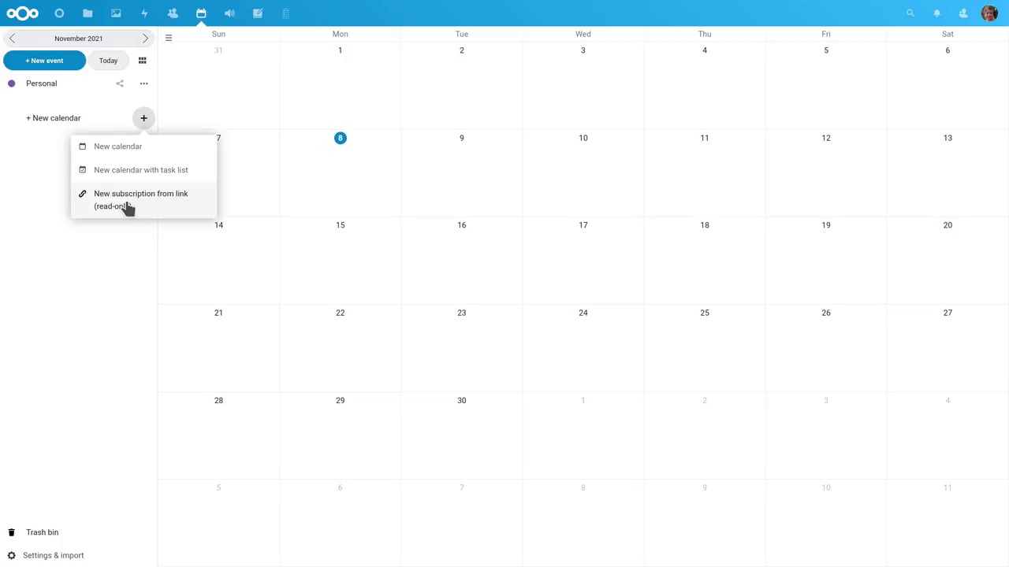
click(128, 206)
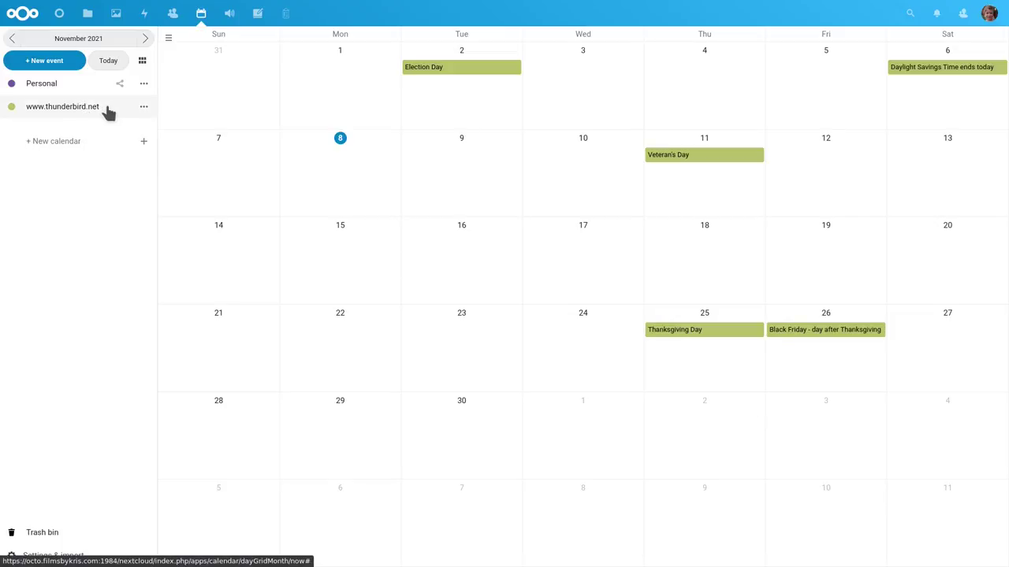
click(137, 111)
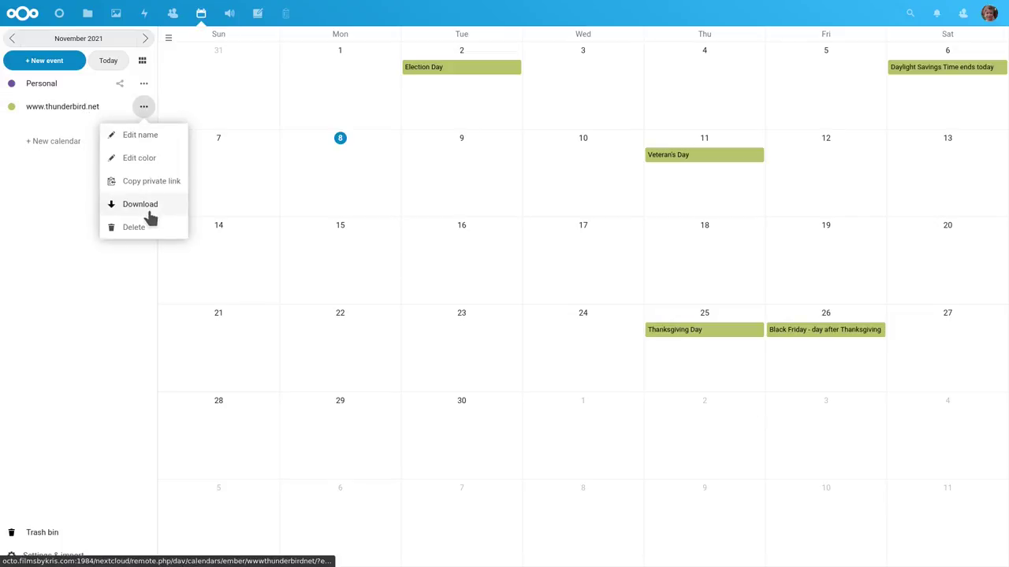
click(146, 137)
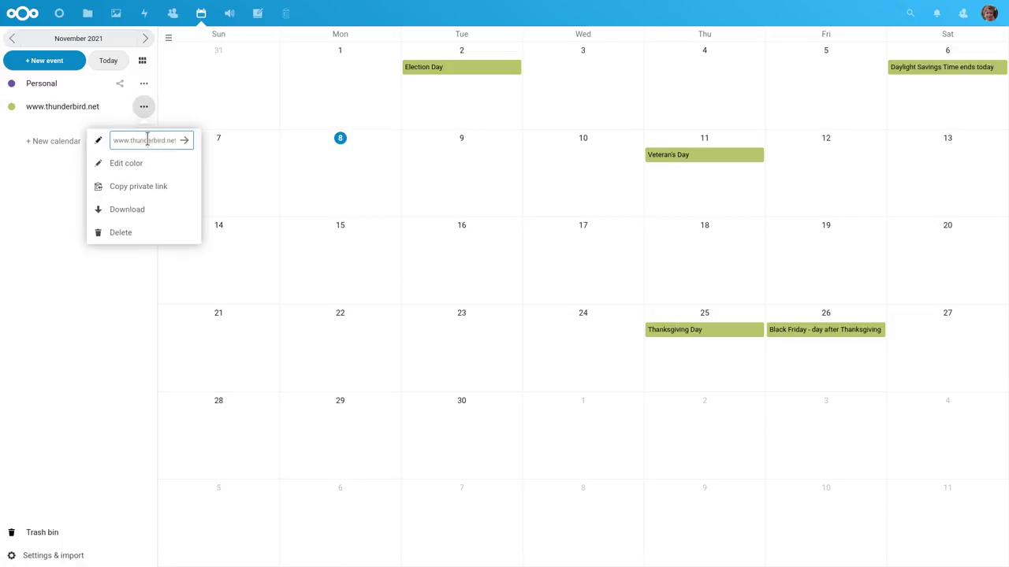
triple_click(160, 141)
text(H)
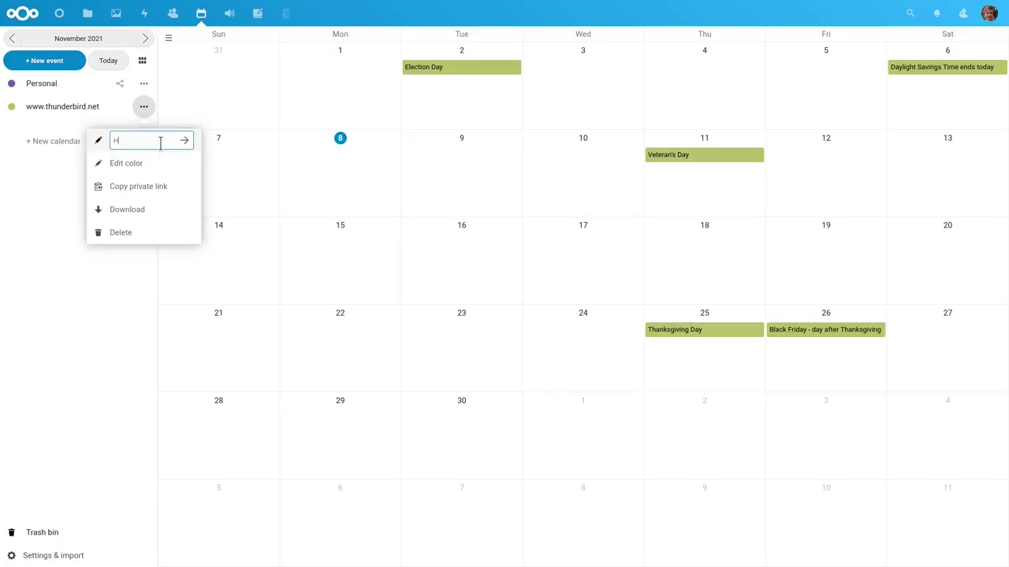
text(olidays)
key(Return)
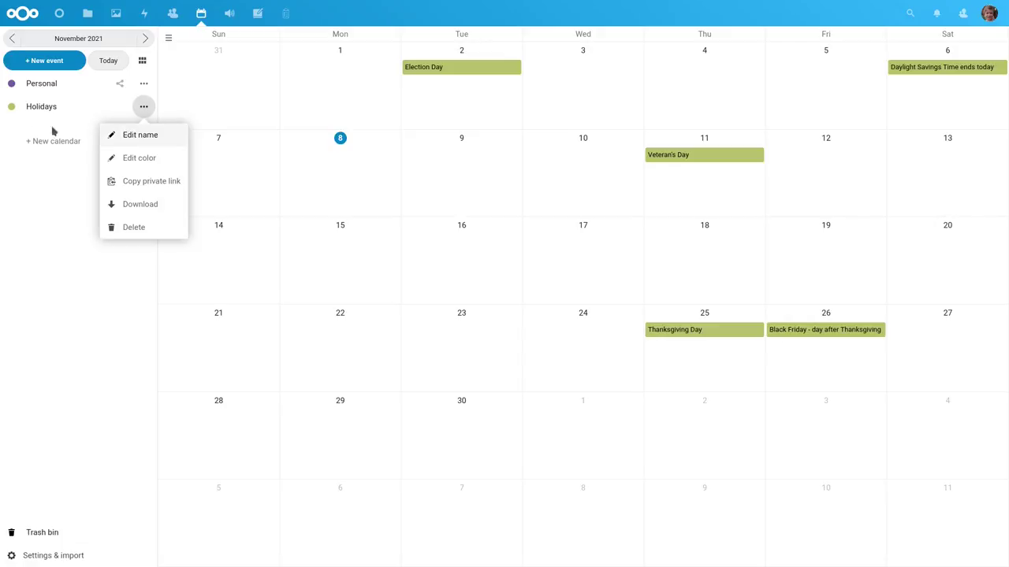
- Change the Holidays calendar's color to red (RGB 255, 0, 0) and close its options
click(143, 160)
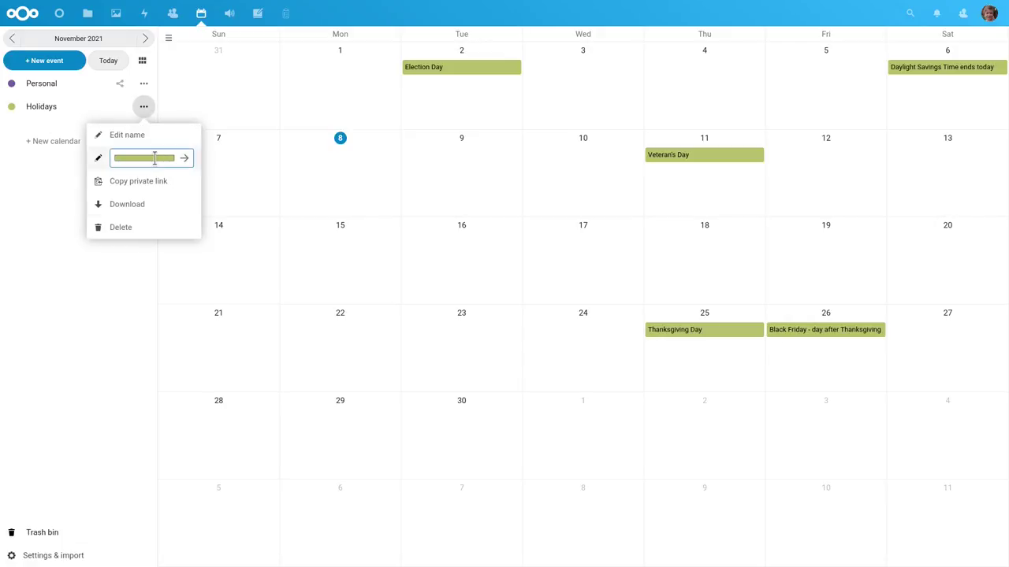
click(154, 158)
drag(184, 253, 155, 253)
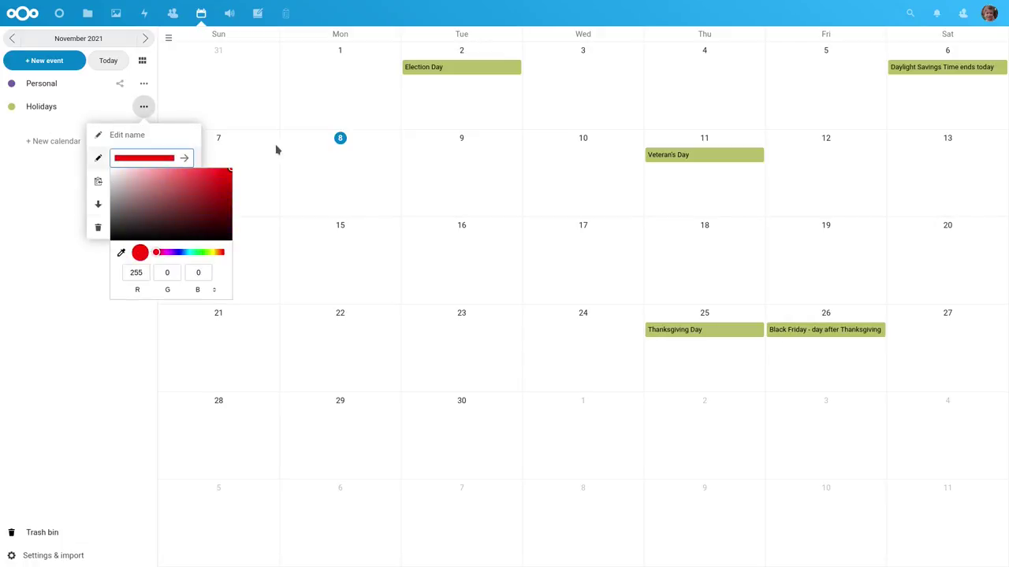
click(78, 365)
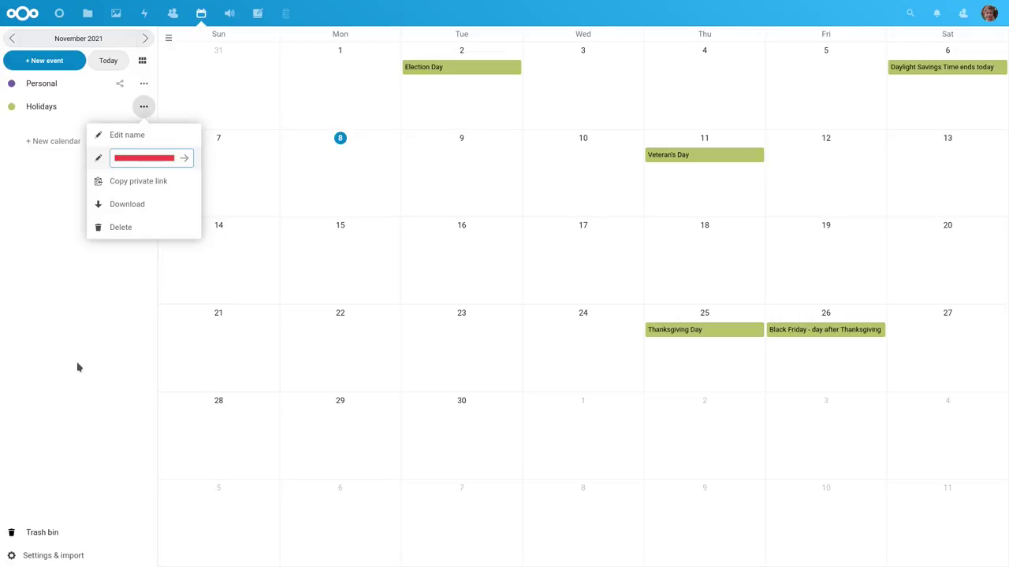
click(188, 160)
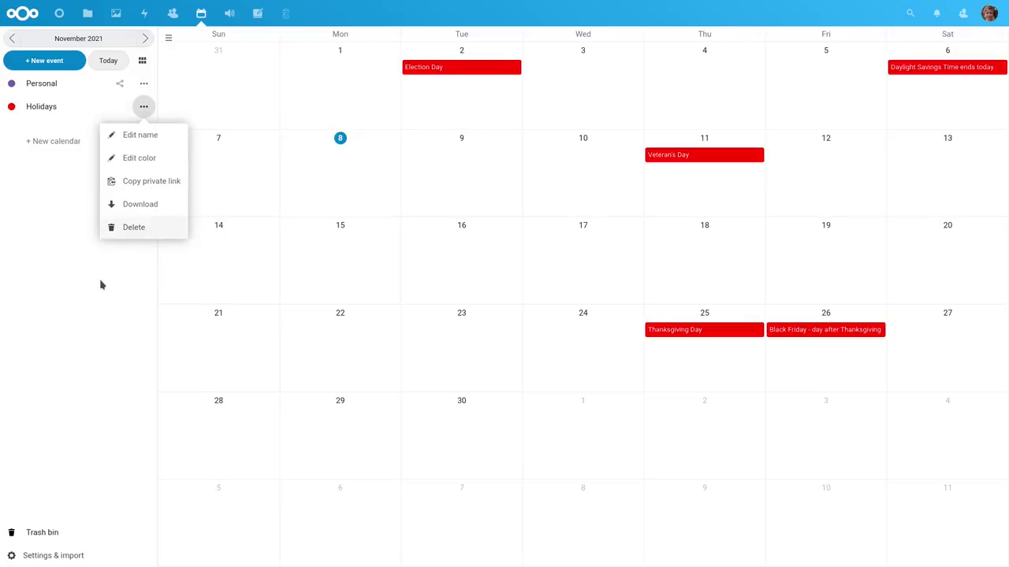
click(100, 285)
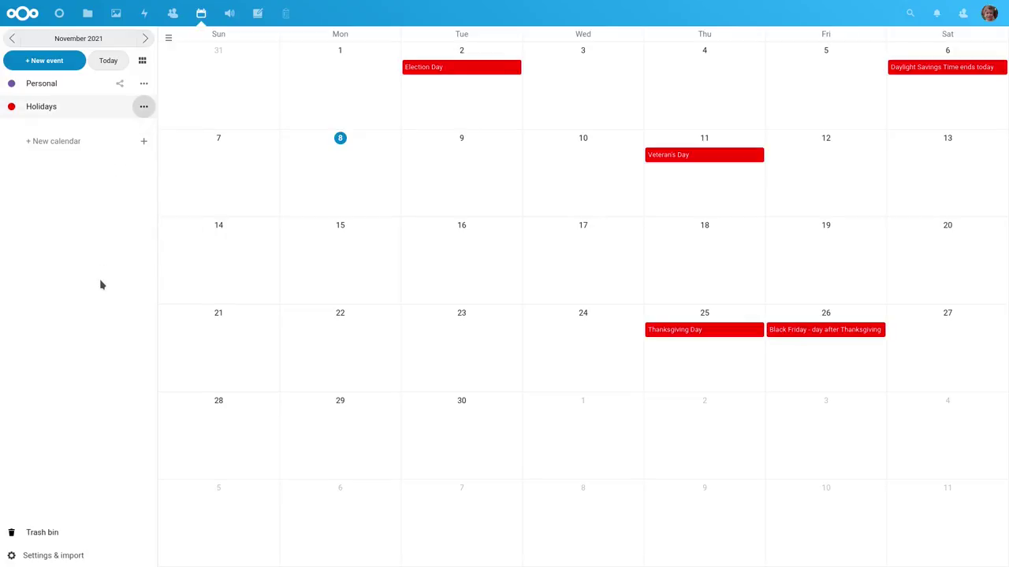